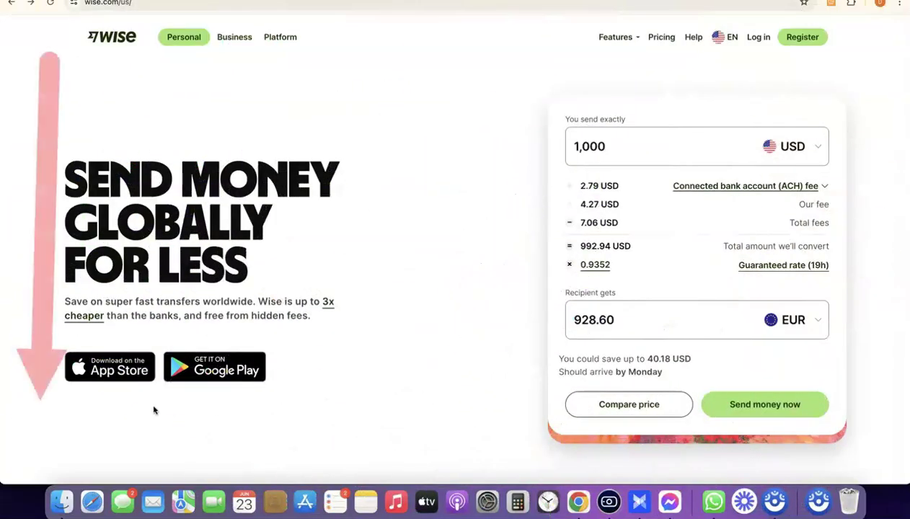
# Step: Quote sending 100 USD with GBP received, giving 77.85 GBP at a 0.7909 rate
pyautogui.click(133, 418)
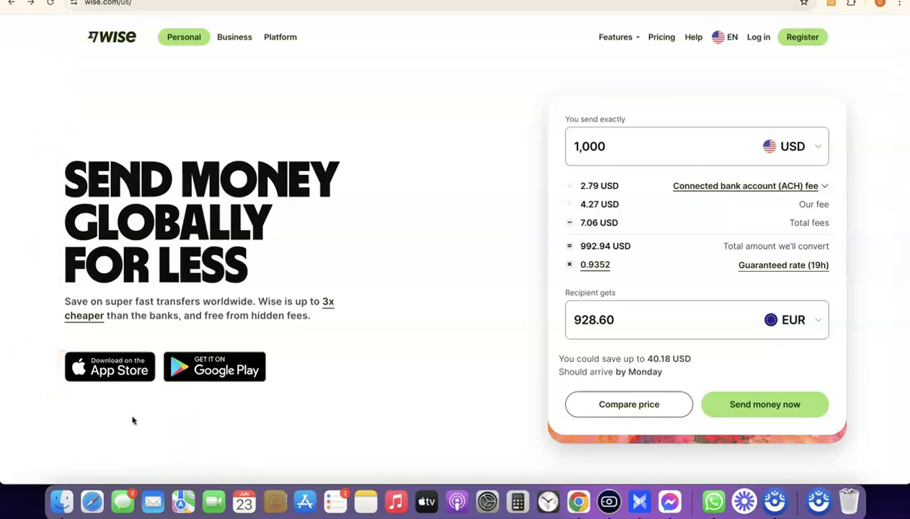
pyautogui.click(81, 453)
pyautogui.click(661, 75)
pyautogui.click(770, 43)
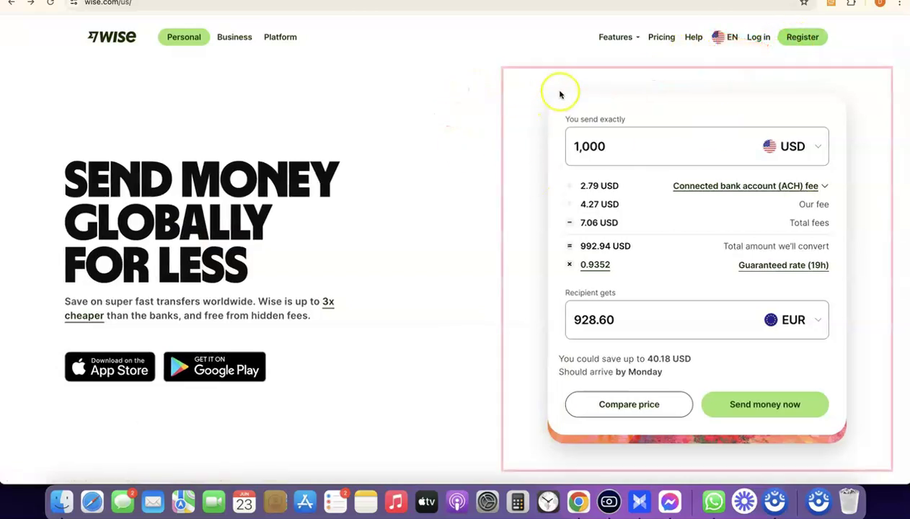
pyautogui.doubleClick(617, 144)
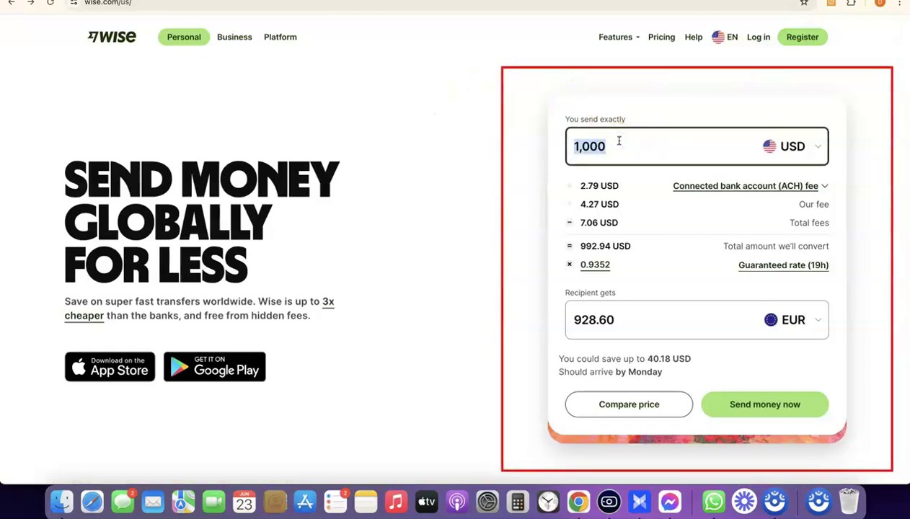
pyautogui.write('100')
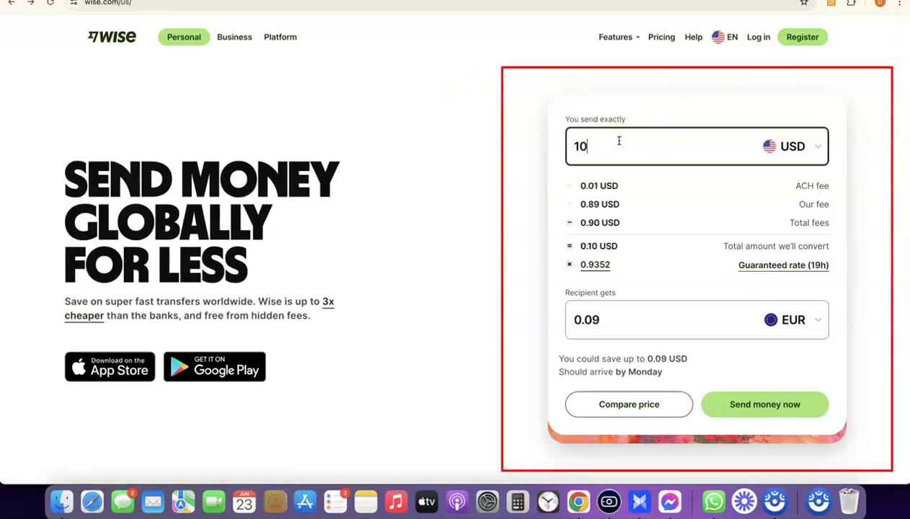
pyautogui.click(814, 320)
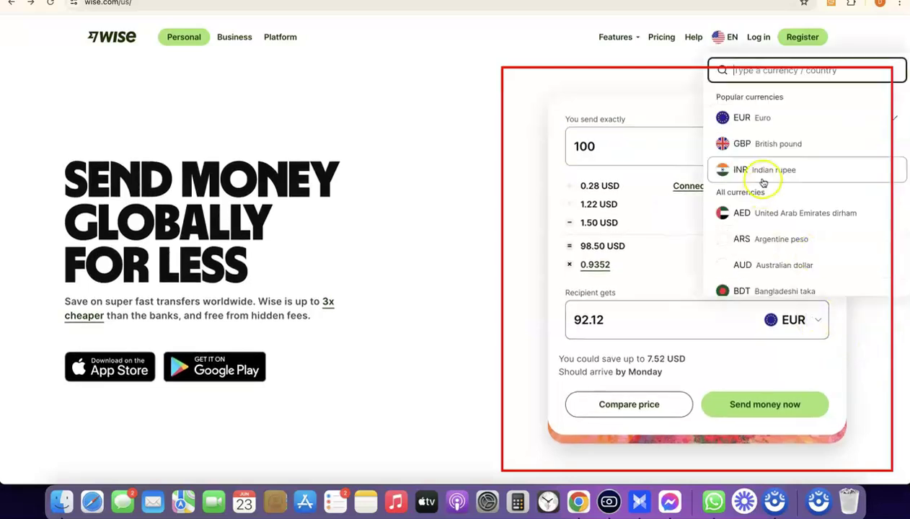
pyautogui.click(763, 144)
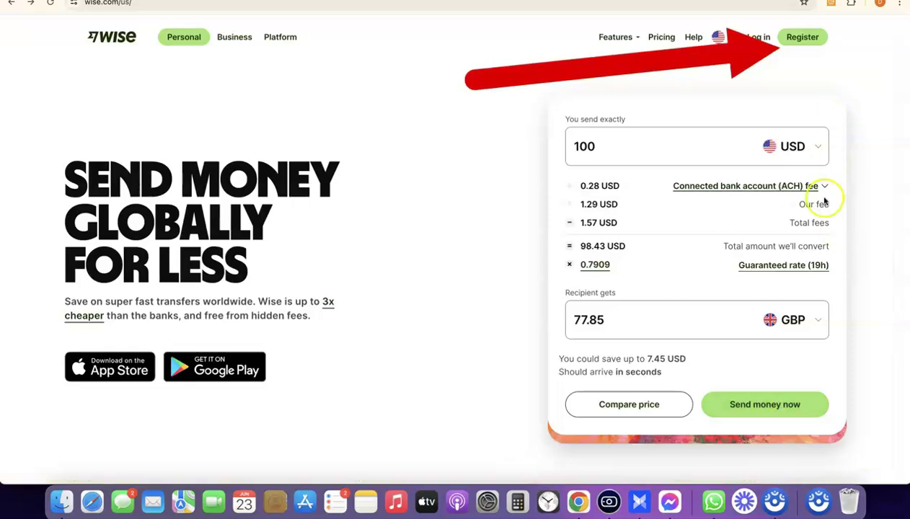
# Step: Register a new Wise account using the saved email address from autofill and submit it
pyautogui.click(795, 42)
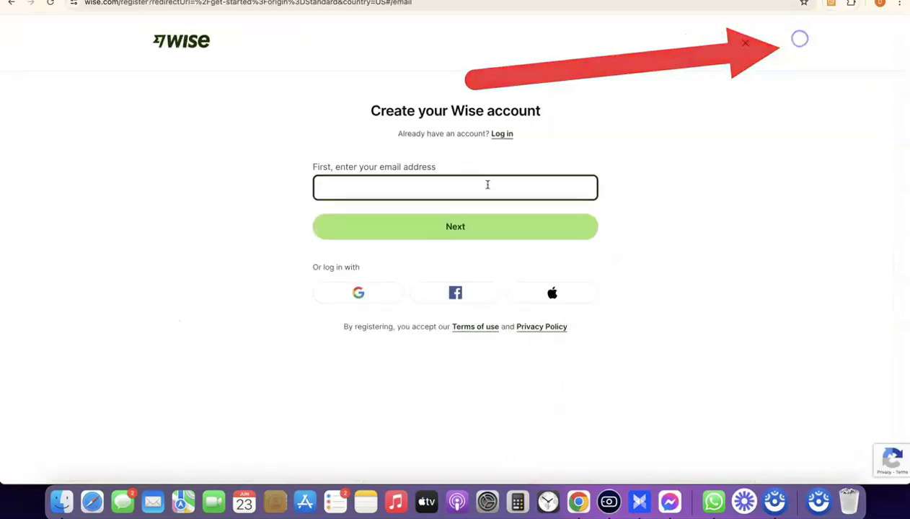
pyautogui.click(455, 188)
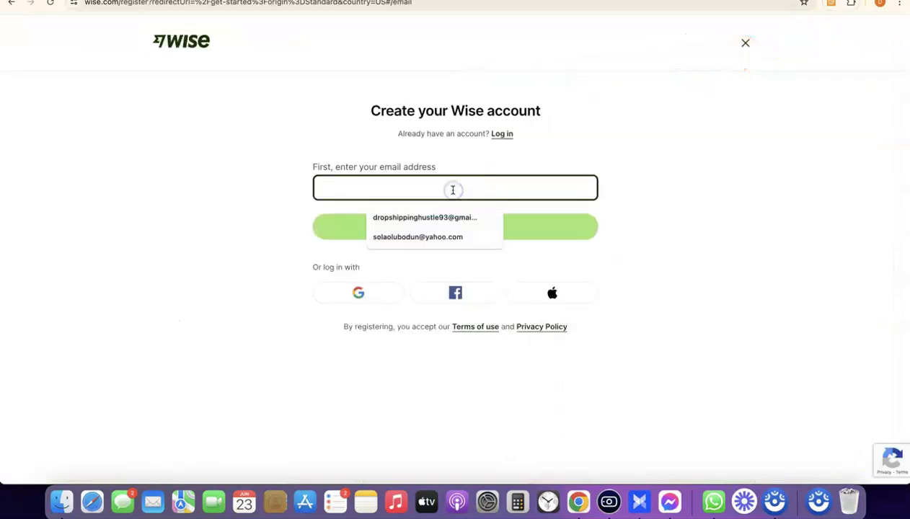
pyautogui.press('Down')
pyautogui.press('Return')
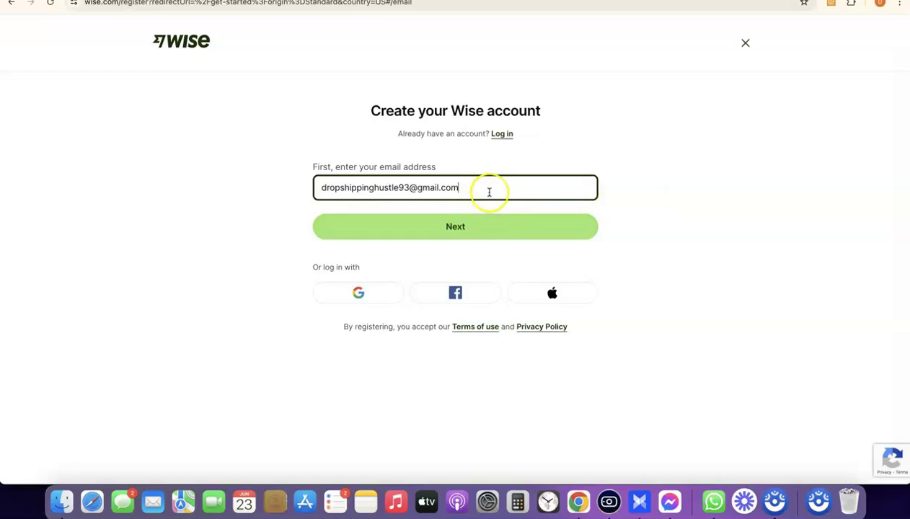
pyautogui.click(454, 228)
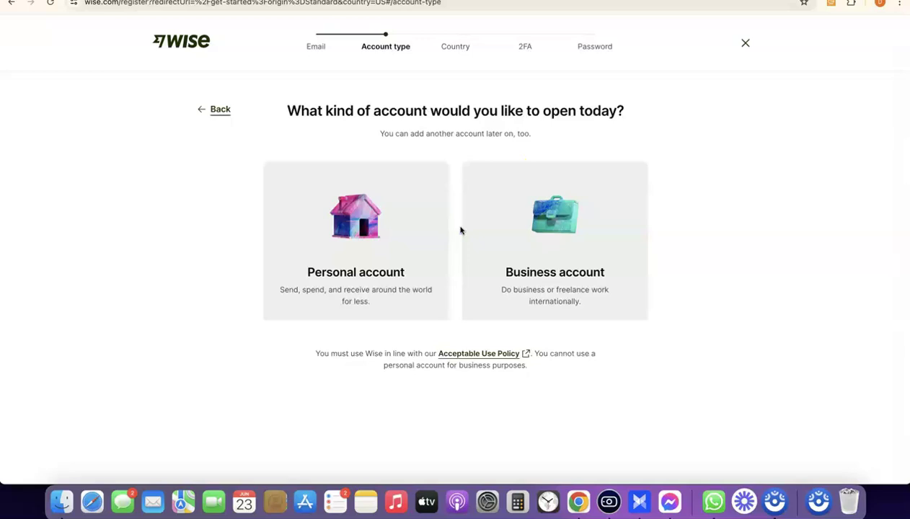
# Step: Select the Personal account type
pyautogui.click(404, 225)
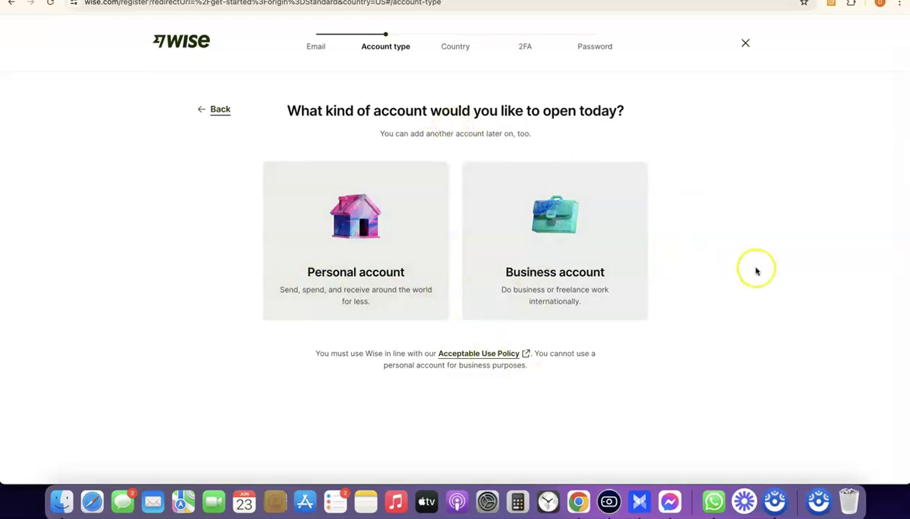
pyautogui.click(356, 242)
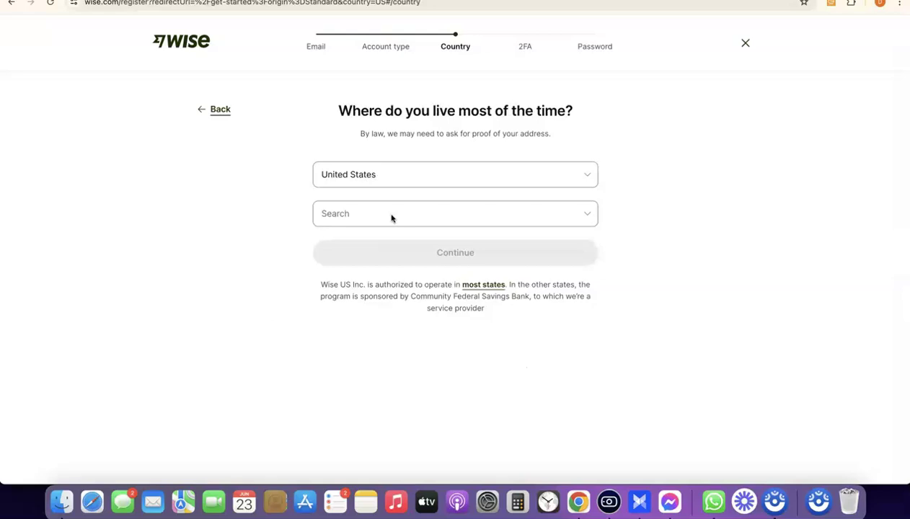
# Step: Keep United States as the country of residence, choose the state, and continue
pyautogui.click(589, 178)
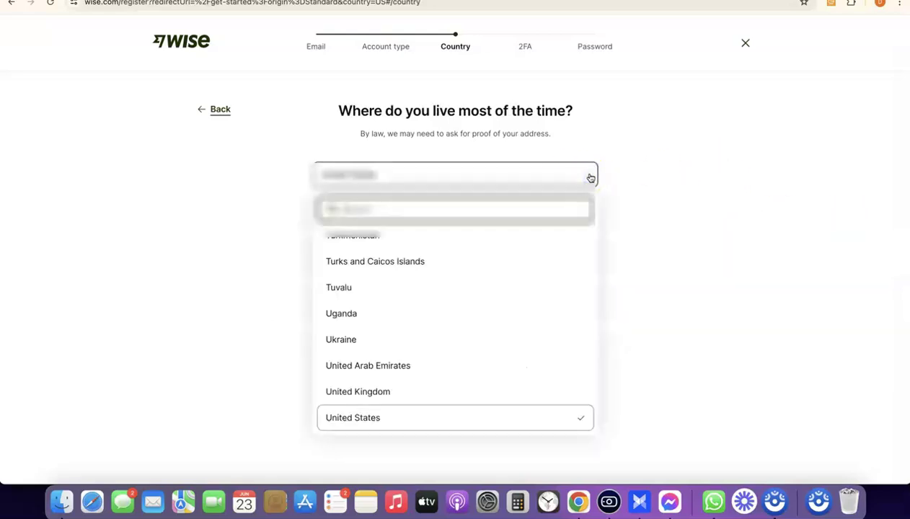
pyautogui.click(590, 178)
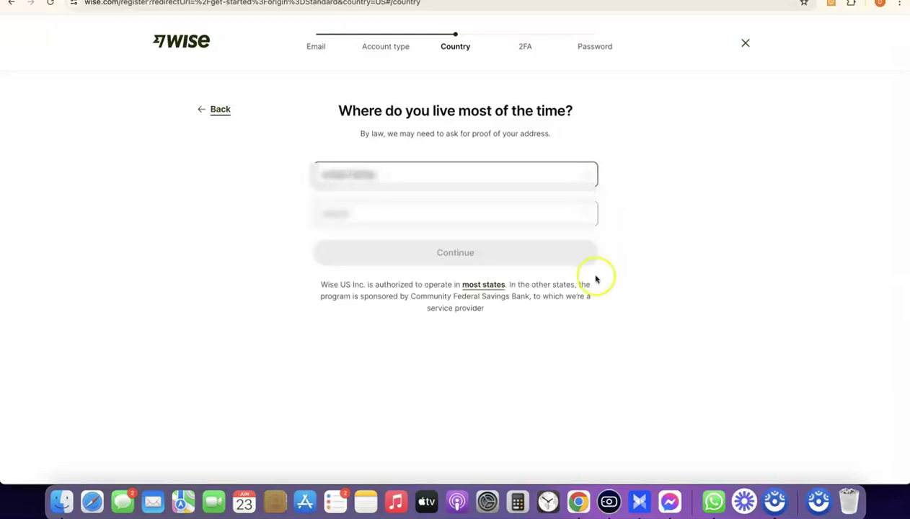
pyautogui.click(585, 216)
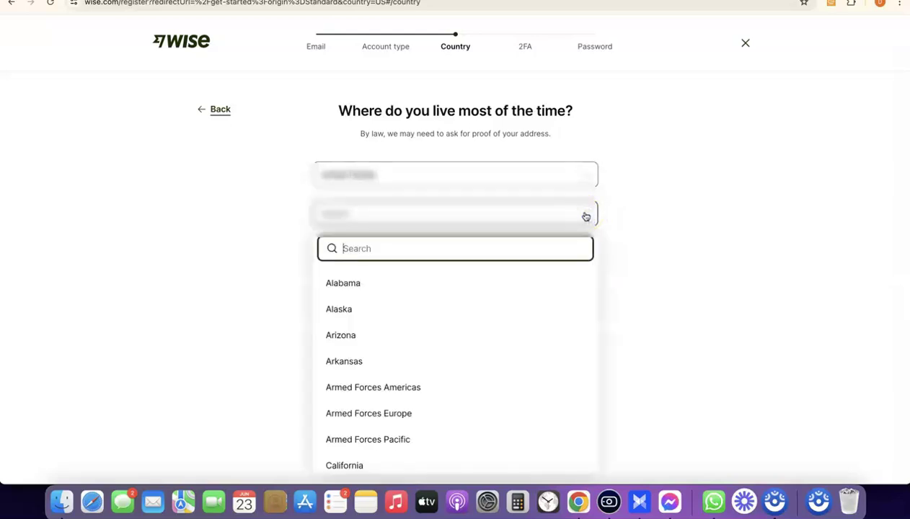
pyautogui.click(406, 249)
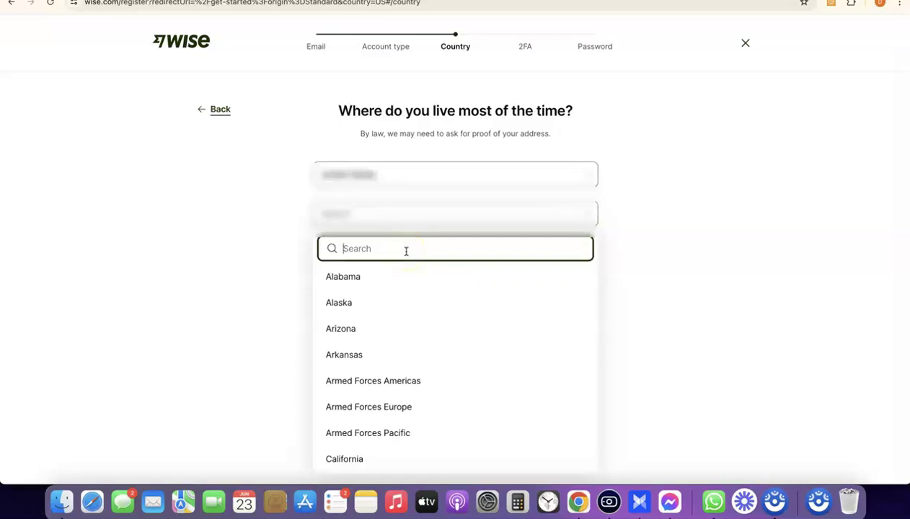
pyautogui.click(421, 215)
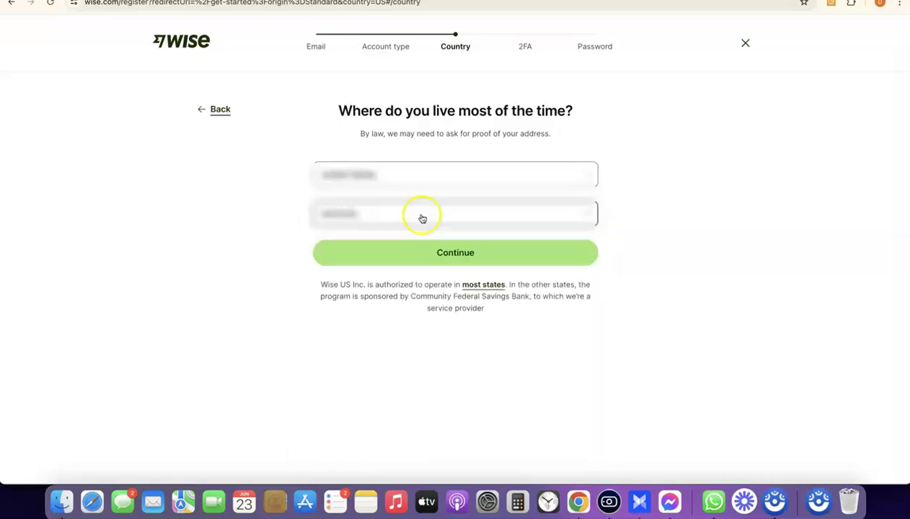
pyautogui.click(457, 256)
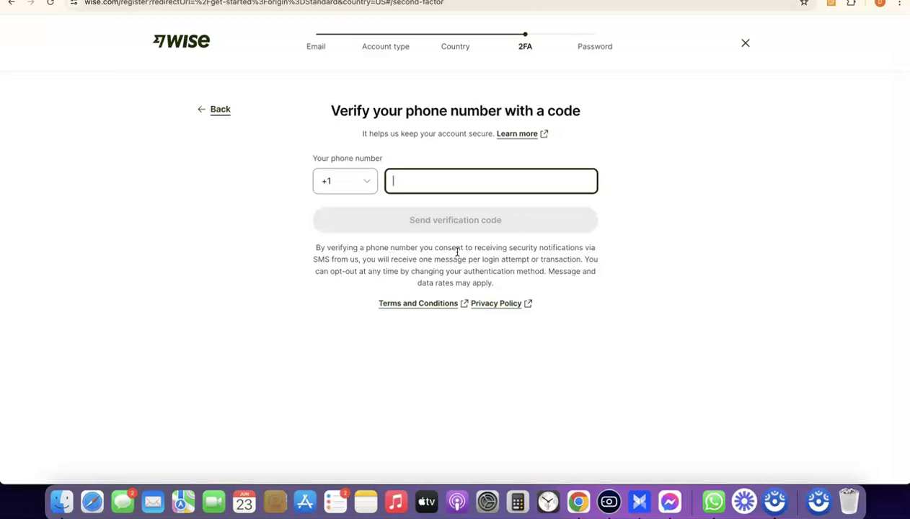
# Step: Paste the phone number under the +1 code and request a verification code
pyautogui.click(408, 180)
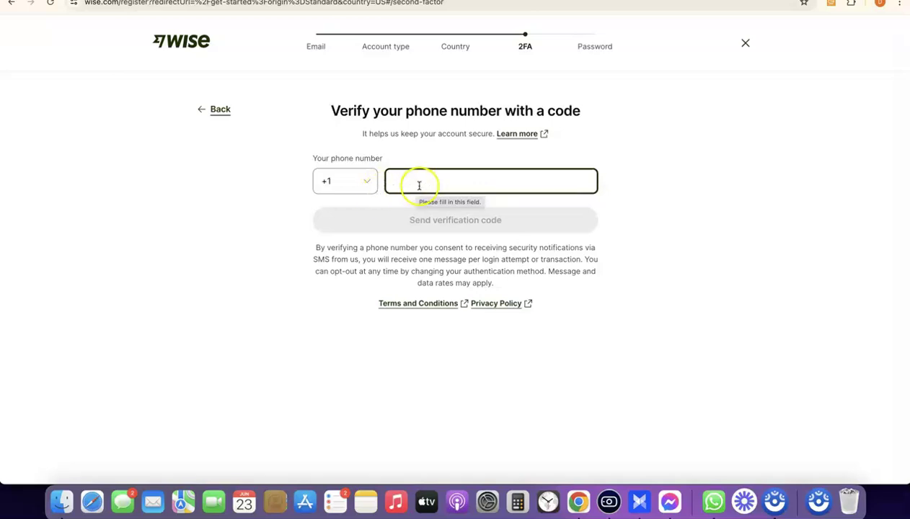
pyautogui.press('super+v')
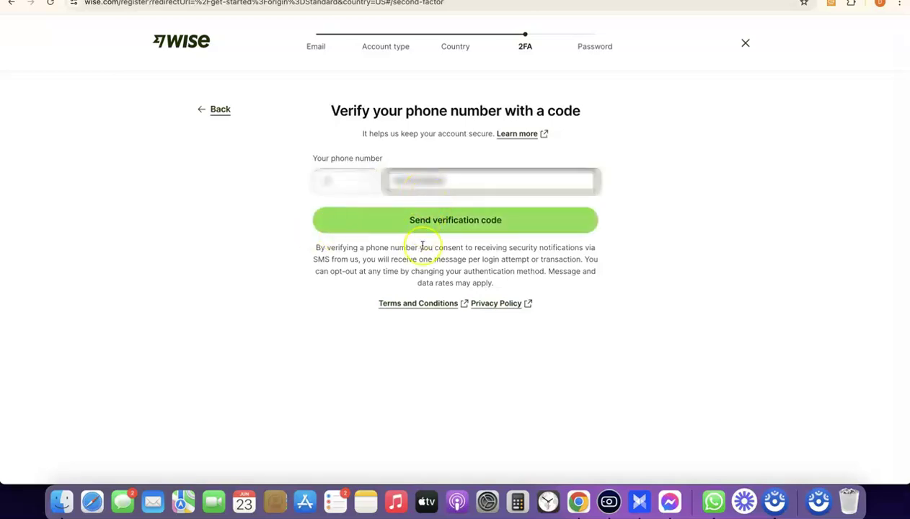
pyautogui.click(445, 231)
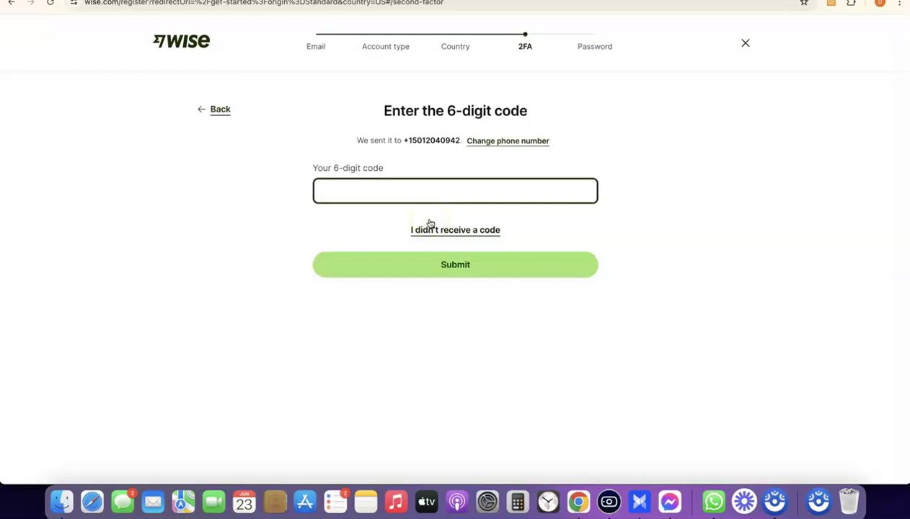
# Step: Paste the 6-digit SMS verification code and submit it
pyautogui.click(404, 223)
pyautogui.click(410, 195)
pyautogui.click(408, 199)
pyautogui.scroll(5, 447, 264)
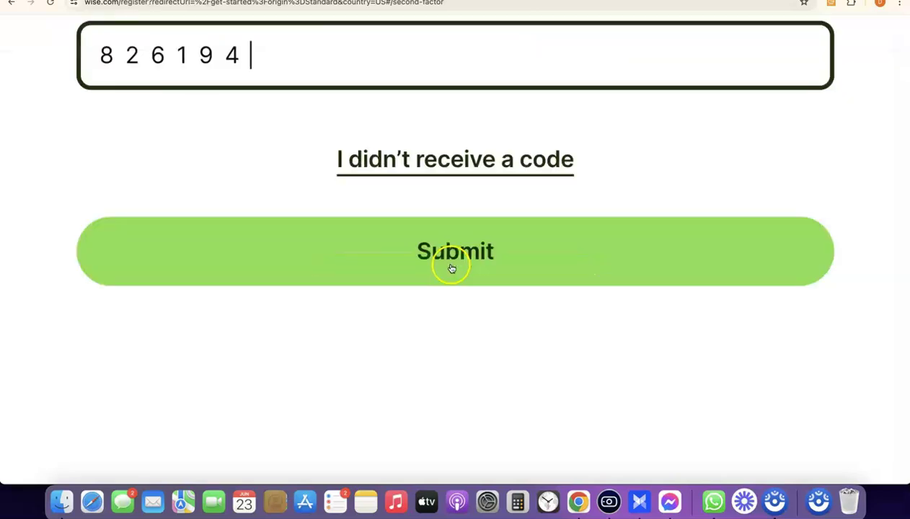
pyautogui.click(452, 265)
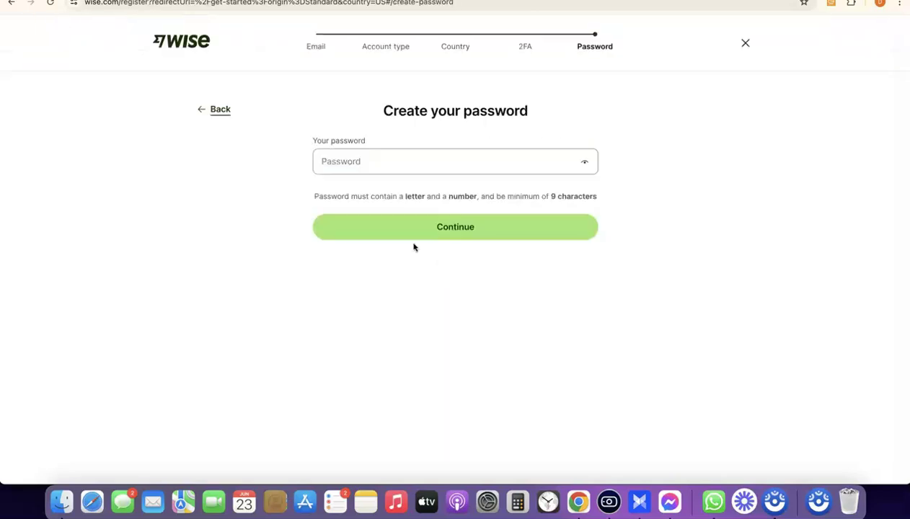
# Step: Create the account password from Chrome's suggested strong password and continue
pyautogui.click(400, 157)
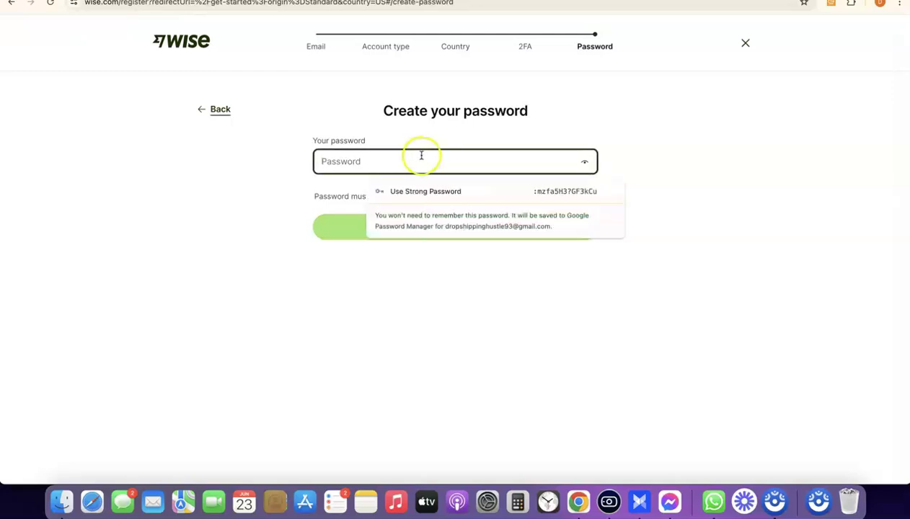
pyautogui.click(422, 192)
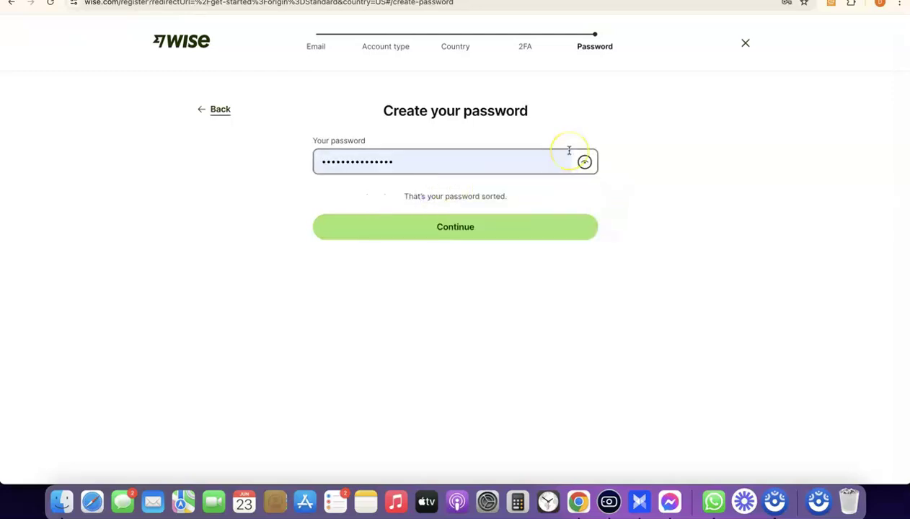
pyautogui.click(459, 228)
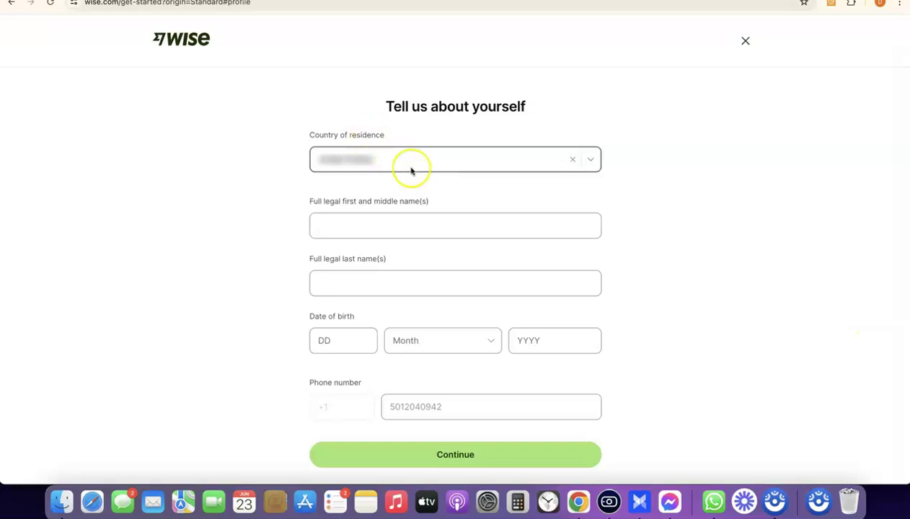
# Step: Enter the legal first, middle and last names, date of birth and phone number, then submit
pyautogui.click(411, 231)
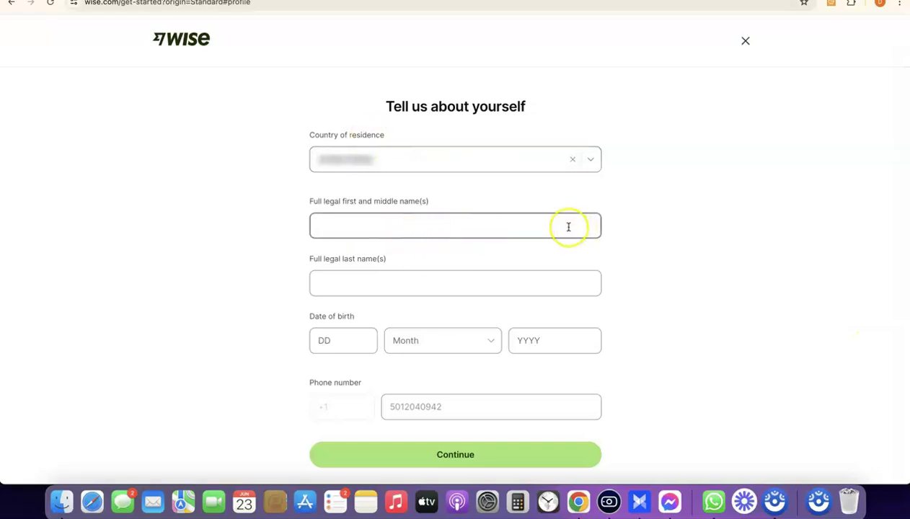
pyautogui.press('Tab')
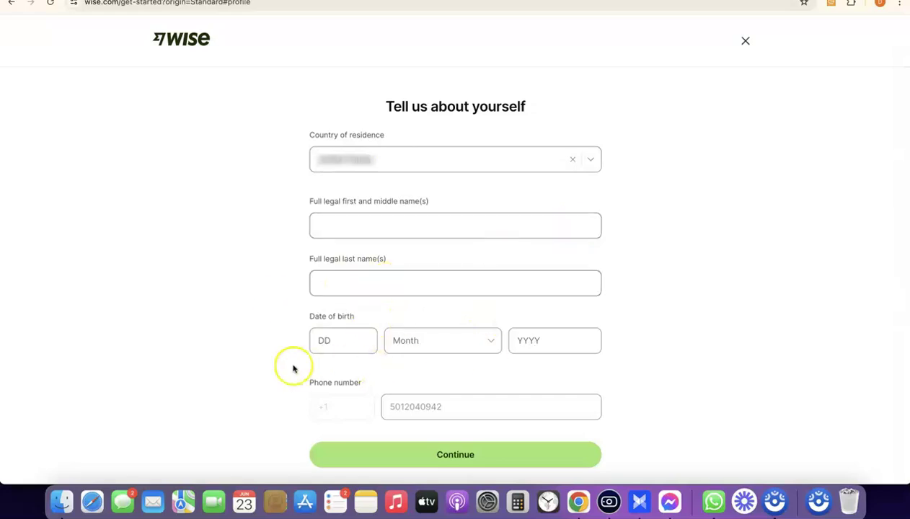
pyautogui.click(333, 339)
pyautogui.press('Tab')
pyautogui.click(544, 339)
pyautogui.click(405, 406)
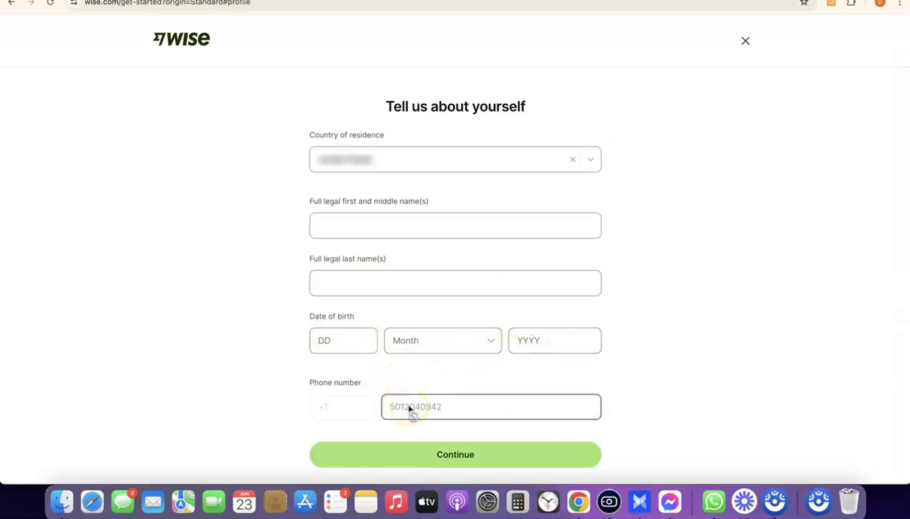
pyautogui.click(294, 381)
pyautogui.click(475, 414)
pyautogui.click(622, 366)
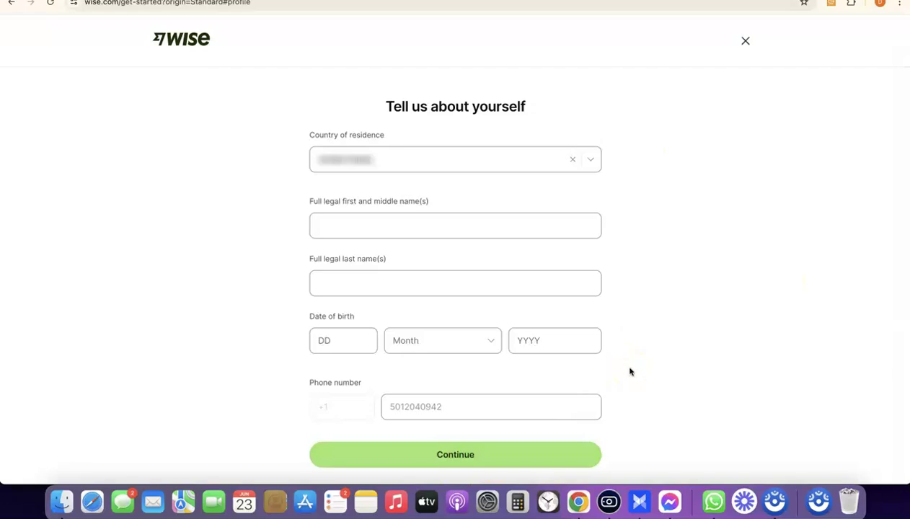
pyautogui.click(646, 171)
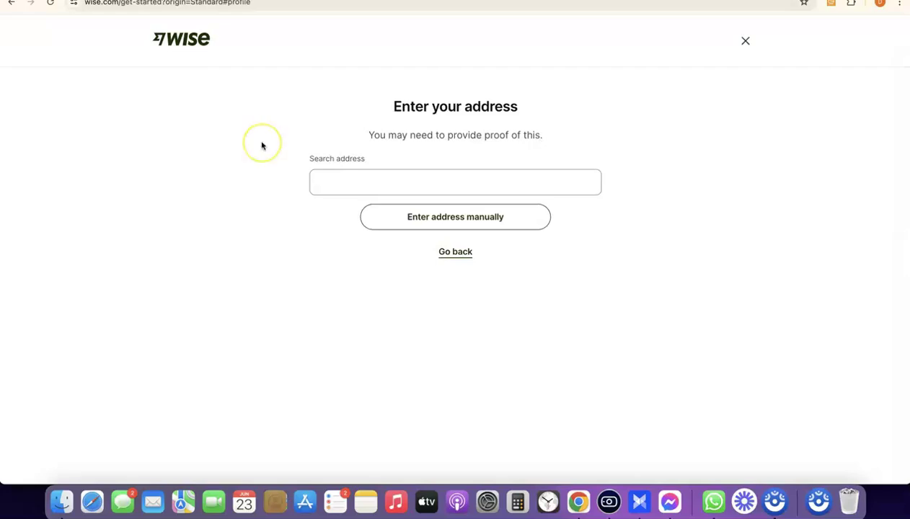
# Step: Search for the home address by pasting it and confirm it
pyautogui.click(438, 181)
pyautogui.press('super+v')
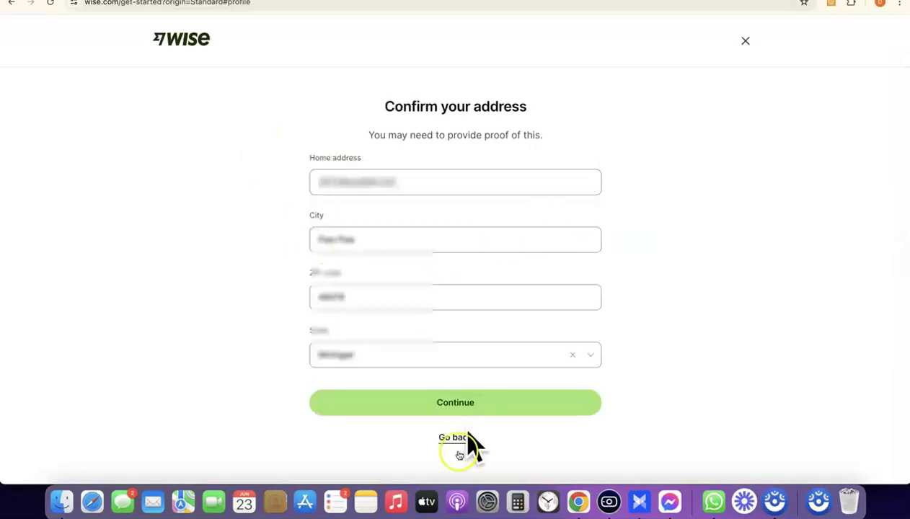
pyautogui.click(455, 405)
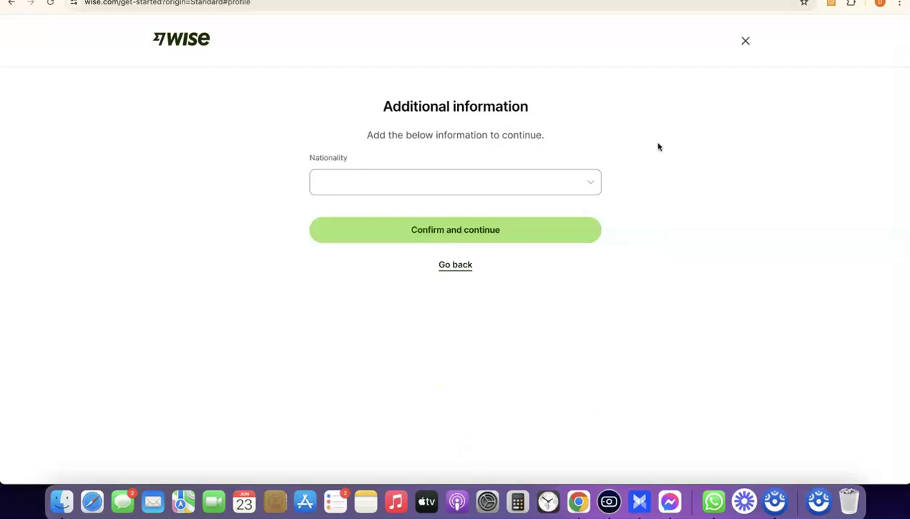
# Step: Choose a nationality from the list and confirm to continue
pyautogui.click(588, 183)
pyautogui.scroll(-10, 384, 260)
pyautogui.scroll(-10, 385, 261)
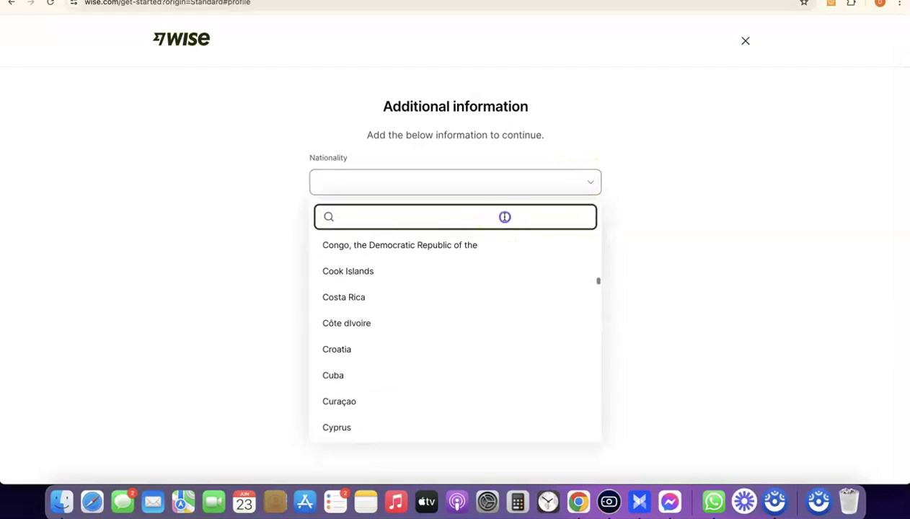
pyautogui.click(615, 188)
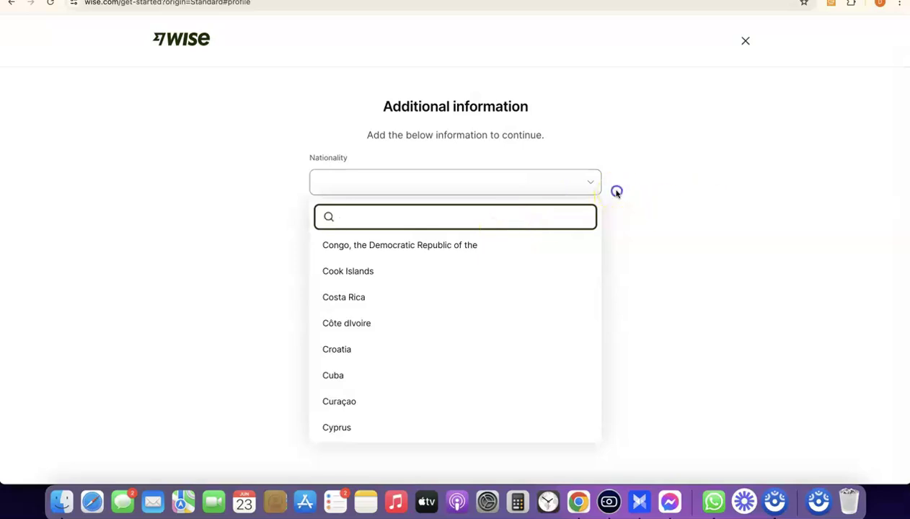
pyautogui.click(537, 229)
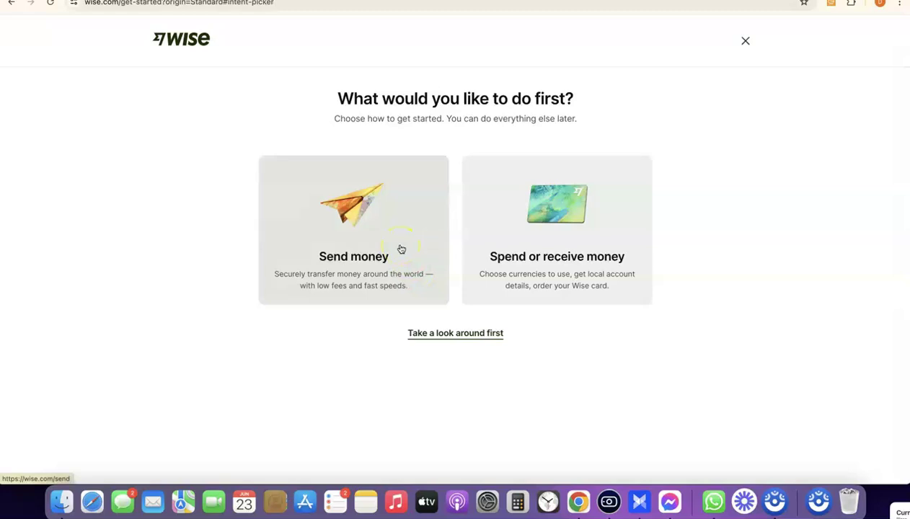
# Step: Choose Spend or receive money first and continue opening the account
pyautogui.click(537, 254)
pyautogui.click(451, 418)
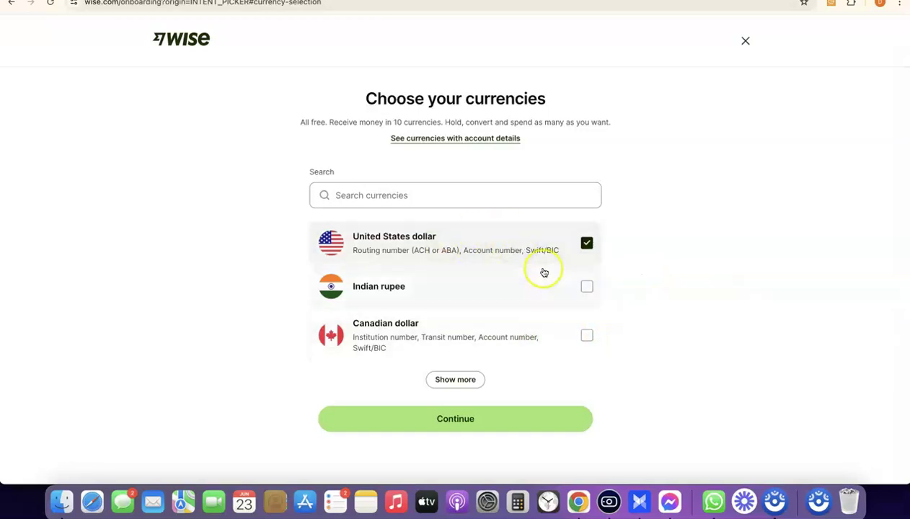
# Step: Keep United States dollar, skip the Wise card with Maybe later, and agree to the Terms of Use
pyautogui.click(457, 423)
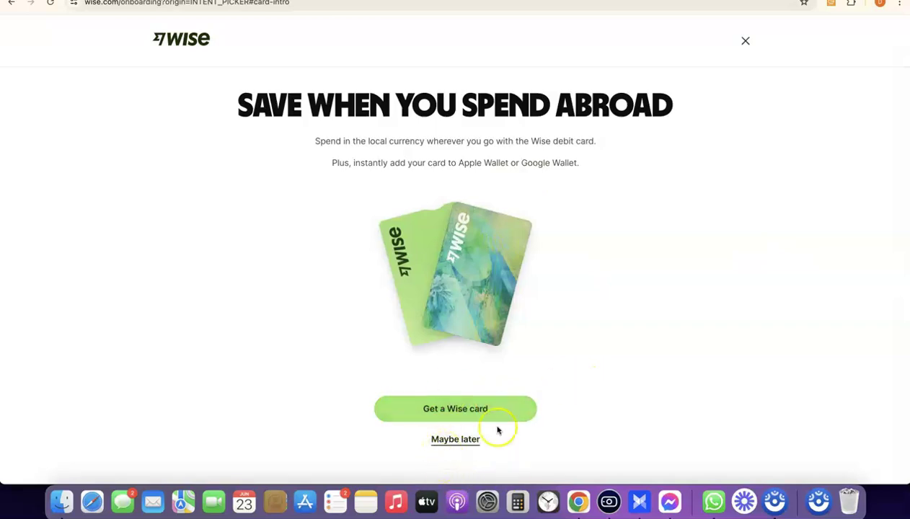
pyautogui.click(459, 440)
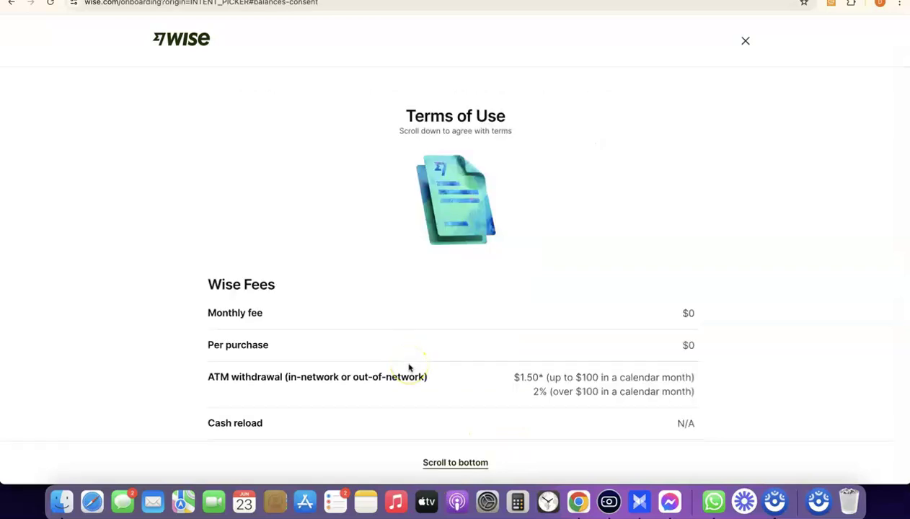
pyautogui.click(455, 462)
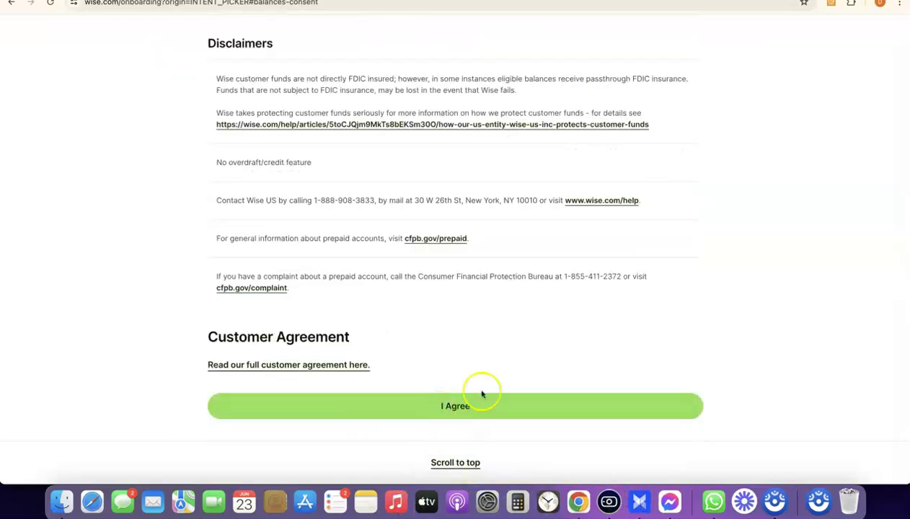
pyautogui.click(457, 407)
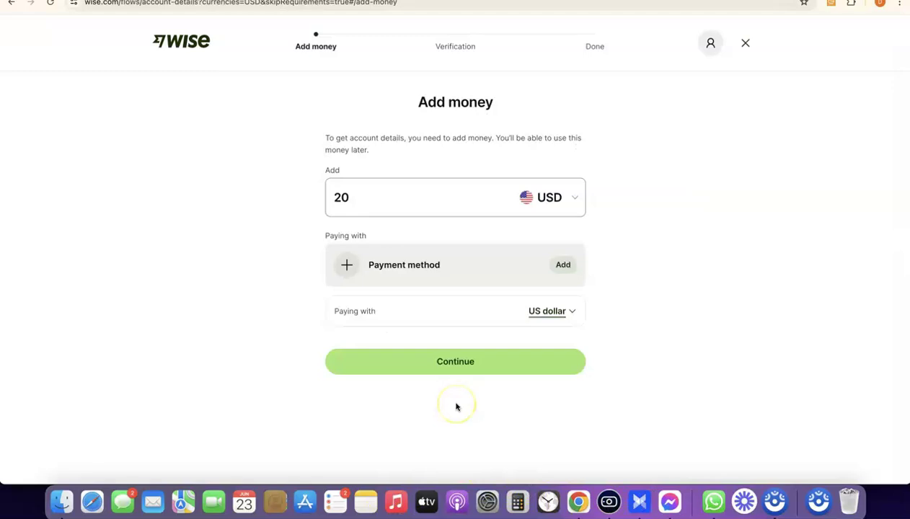
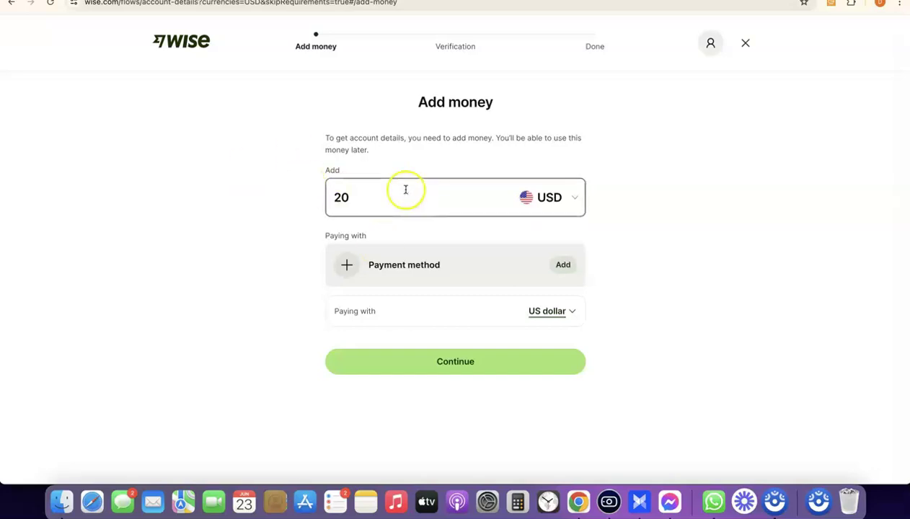
# Step: Attempt to continue with 20 USD and no payment method, triggering 'Please select a payment method'
pyautogui.click(450, 361)
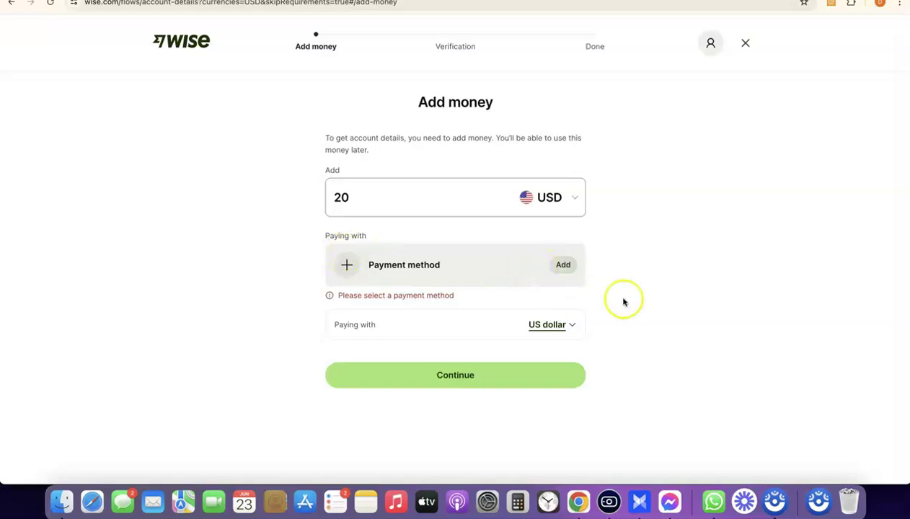
# Step: Set the payment method to Debit card instead of Credit card: 0.48 USD fee, 20.48 USD total
pyautogui.click(563, 265)
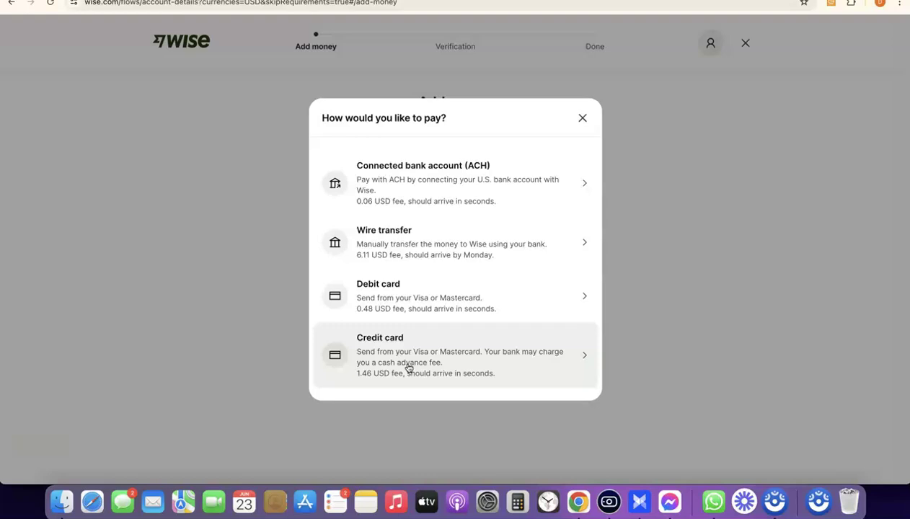
pyautogui.click(373, 351)
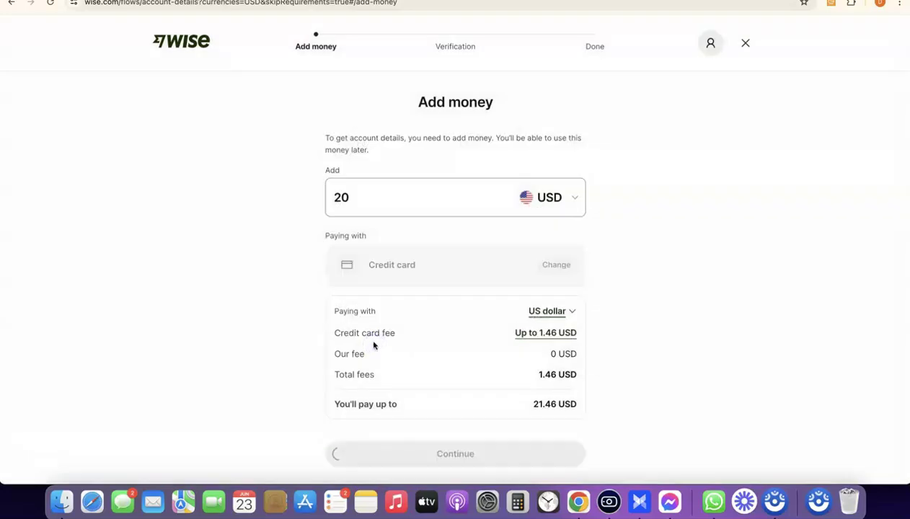
pyautogui.click(540, 263)
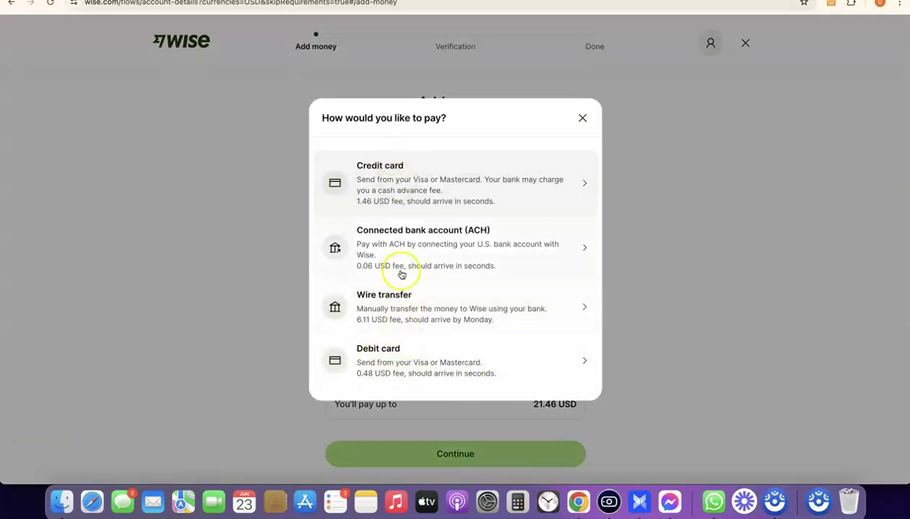
pyautogui.click(362, 358)
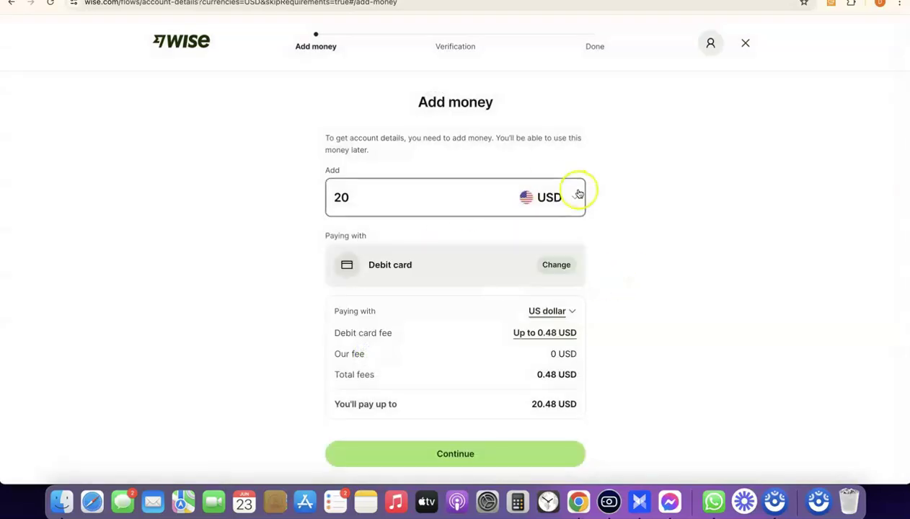
# Step: Continue with the debit card payment, leaving the form reset to 20 USD with no payment method or fees
pyautogui.scroll(-1, 504, 184)
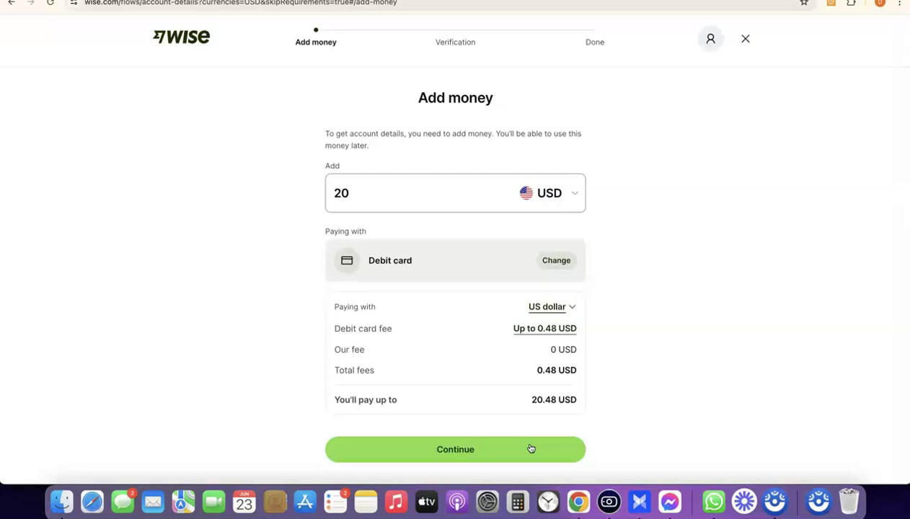
pyautogui.click(520, 446)
pyautogui.click(678, 146)
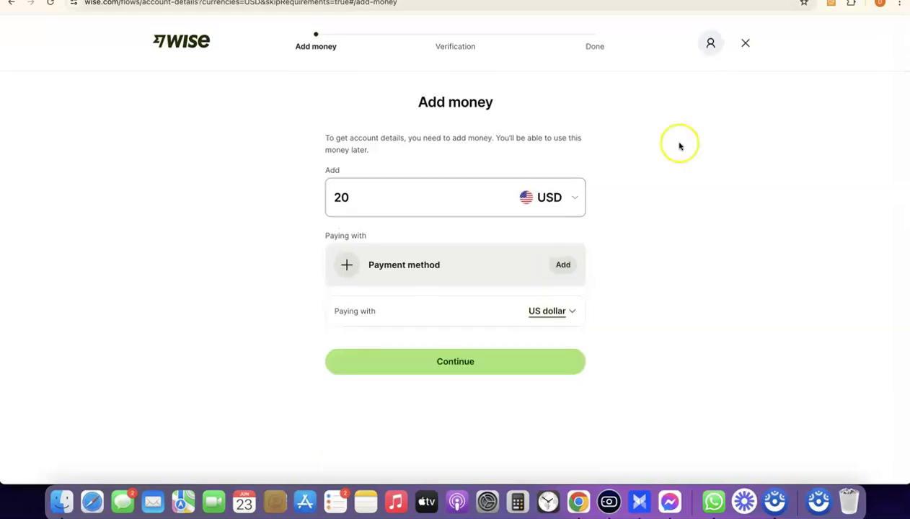